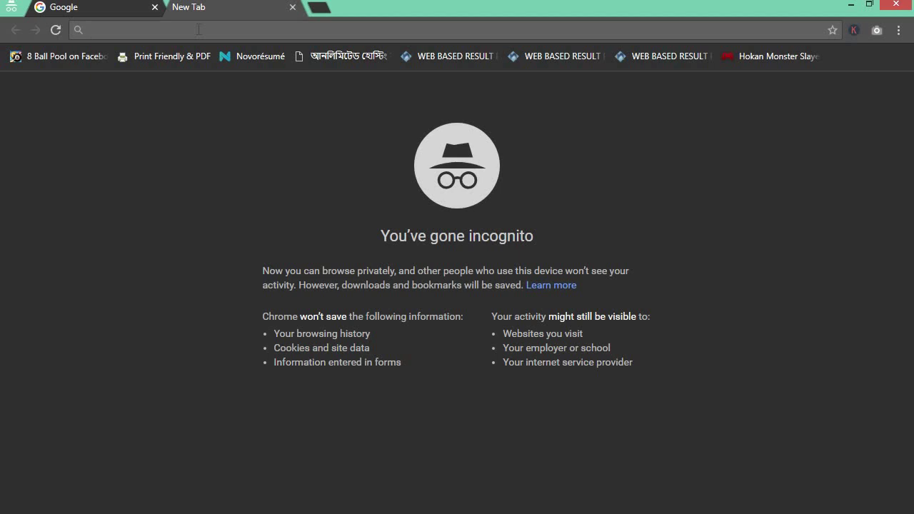
Open the WordPress admin page at tech-wave.tk/wp-admin
{"action": "type", "text": "tech-wave.tk"}
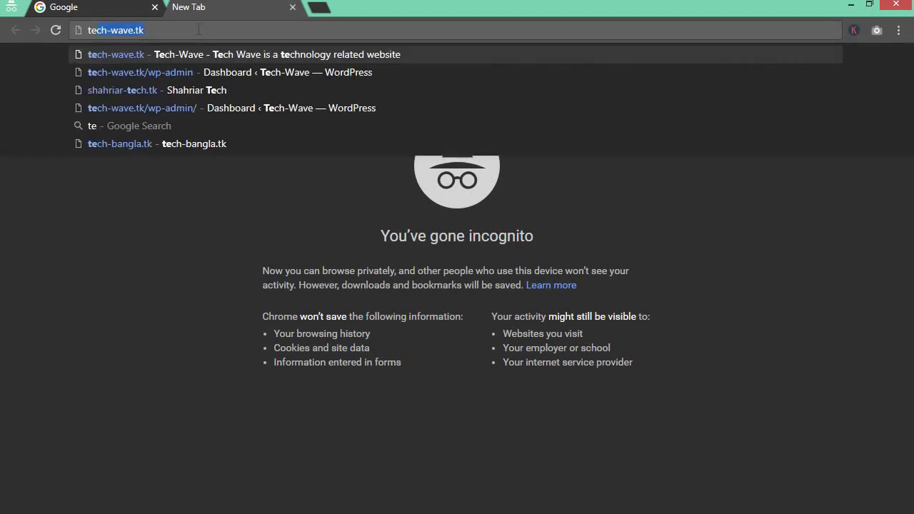
{"action": "key", "text": "Right"}
{"action": "type", "text": "/"}
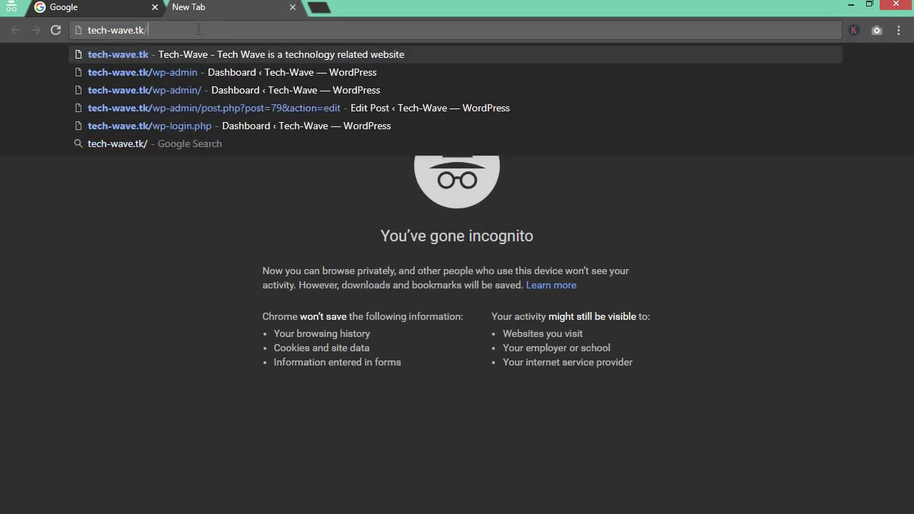
{"action": "type", "text": "ep"}
{"action": "key", "text": "BackSpace"}
{"action": "key", "text": "BackSpace"}
{"action": "type", "text": "wp-admin"}
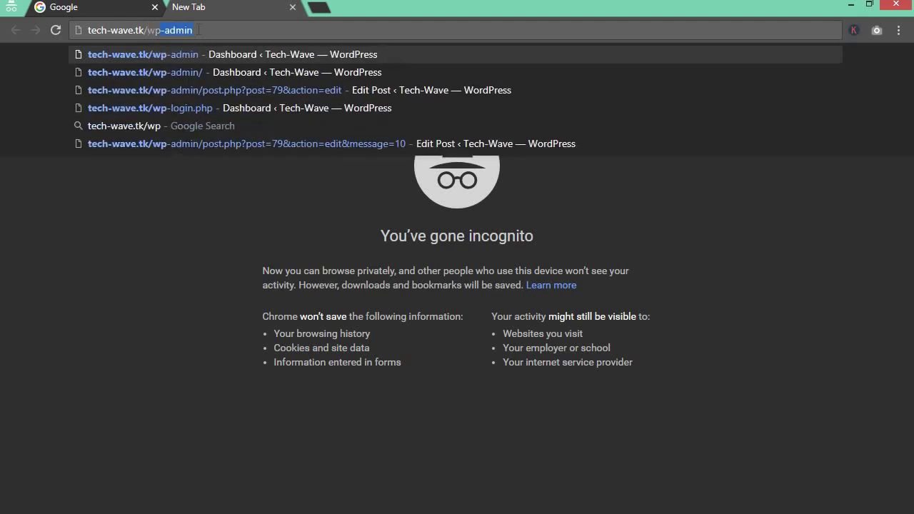
{"action": "key", "text": "Return"}
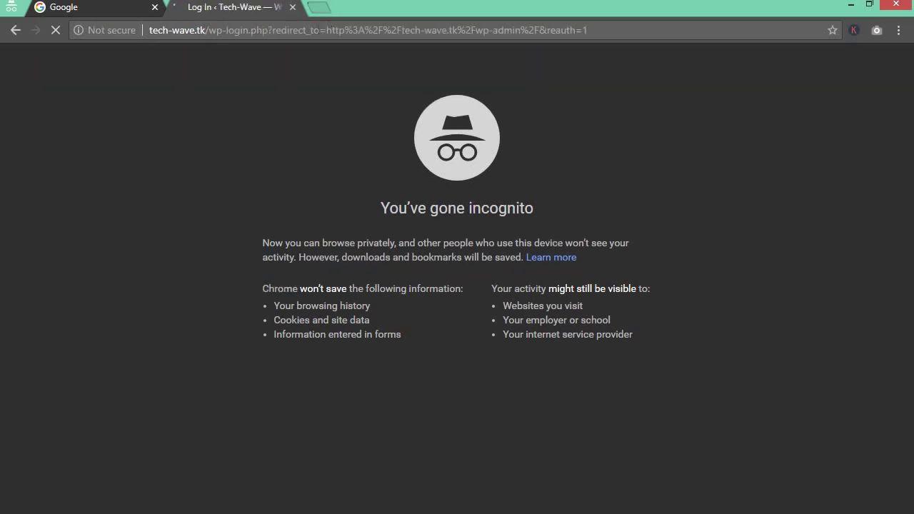
Load the live site tech-wave.tk in a separate new browser tab
{"action": "left_click", "coordinate": [325, 11]}
{"action": "type", "text": "tech-wave.tk"}
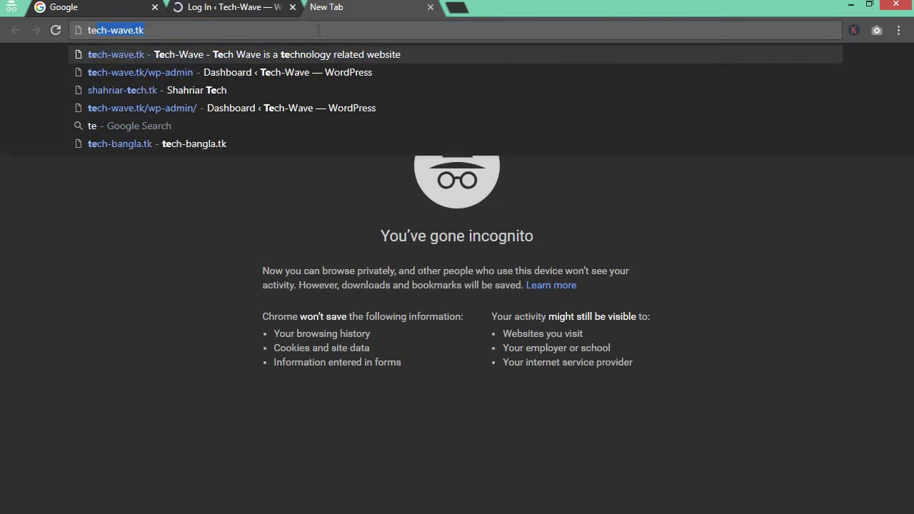
{"action": "key", "text": "Return"}
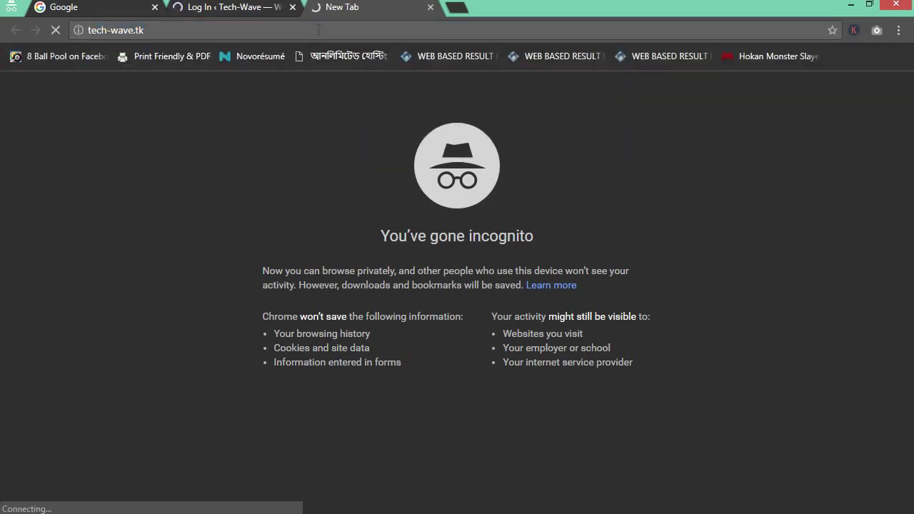
Log in to the WordPress admin with the saved username and the account password, with Remember Me enabled
{"action": "left_click", "coordinate": [255, 9]}
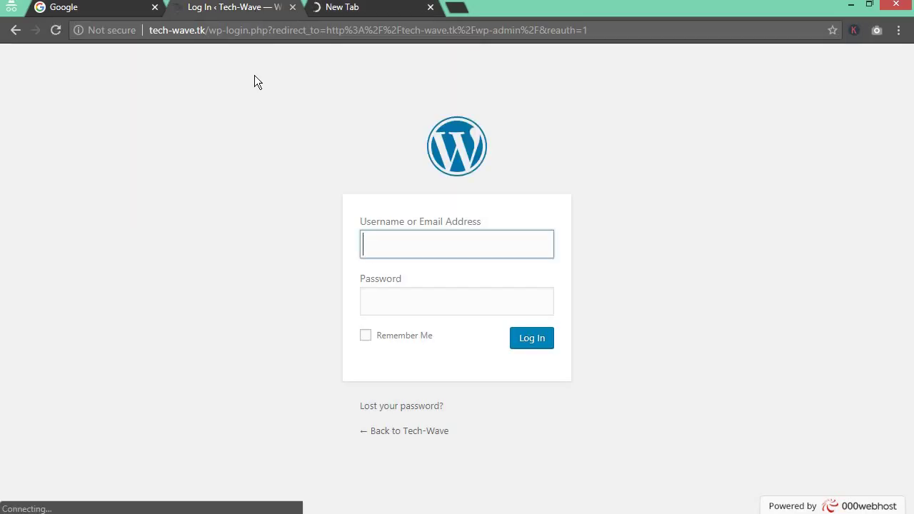
{"action": "left_click", "coordinate": [377, 242]}
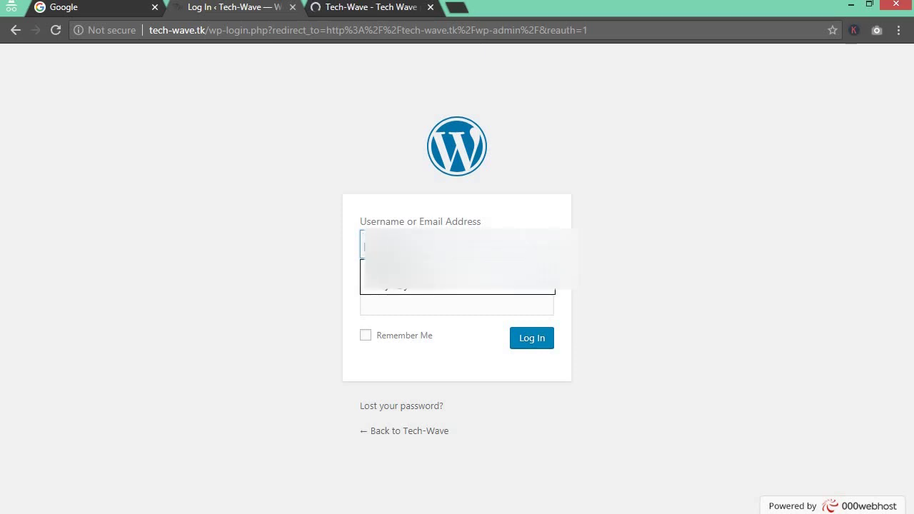
{"action": "left_click", "coordinate": [389, 290]}
{"action": "left_click", "coordinate": [395, 299]}
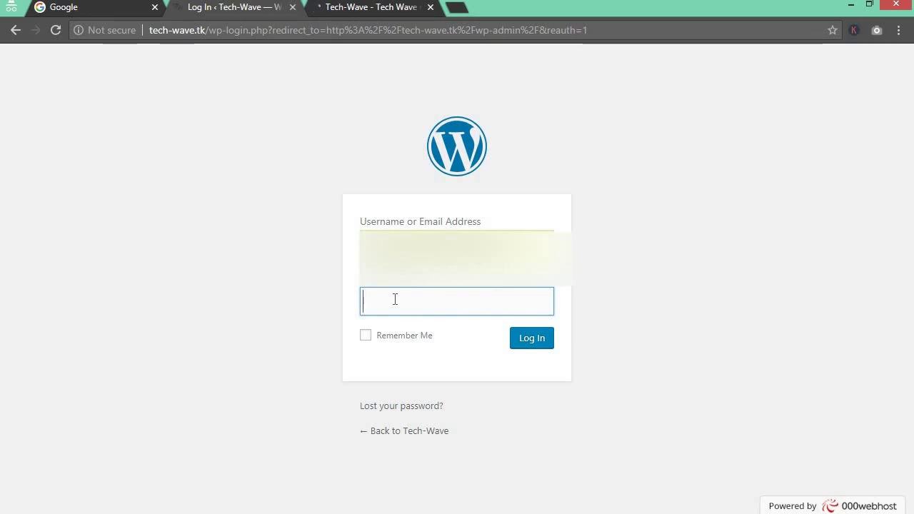
{"action": "type", "text": "••••••••••••"}
{"action": "left_click", "coordinate": [397, 337]}
{"action": "left_click", "coordinate": [522, 346]}
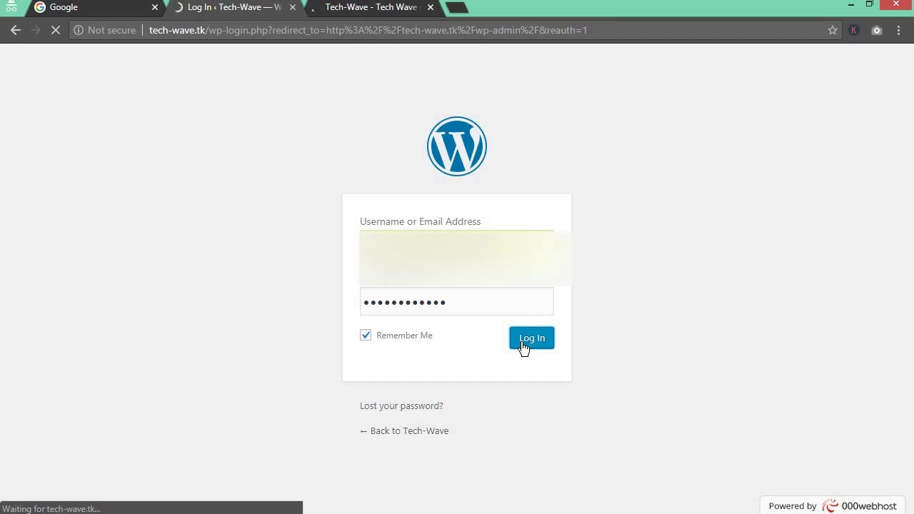
Check the live Tech Wave home page and open the dashboard's page for adding new plugins
{"action": "left_click", "coordinate": [343, 15]}
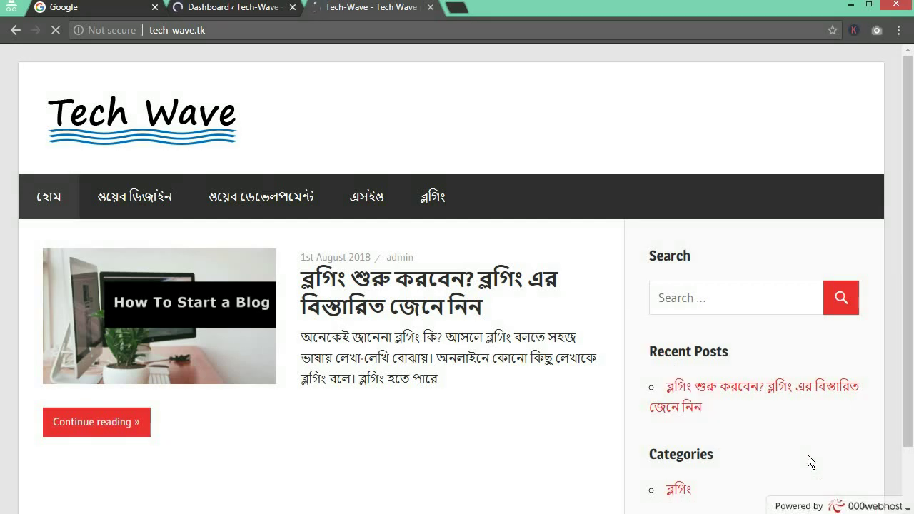
{"action": "left_click", "coordinate": [239, 12]}
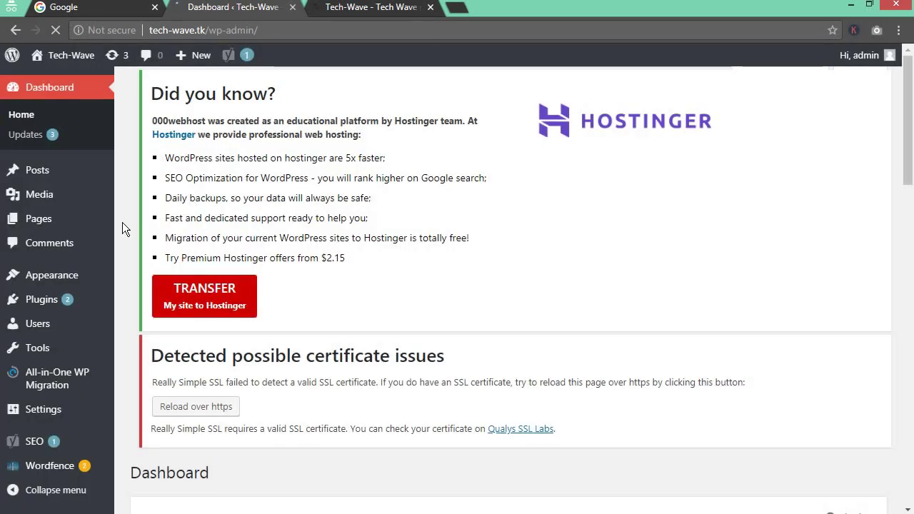
{"action": "left_click", "coordinate": [80, 387]}
{"action": "mouse_move", "coordinate": [58, 303]}
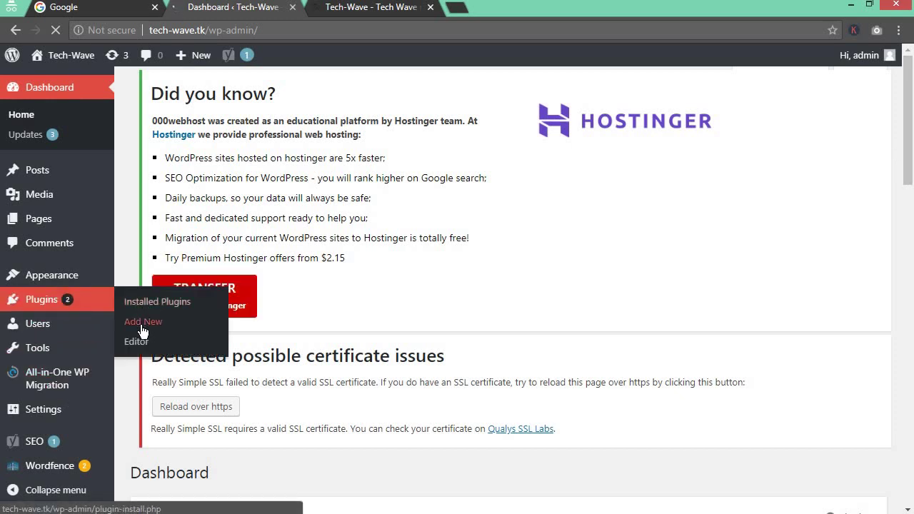
{"action": "left_click", "coordinate": [140, 324]}
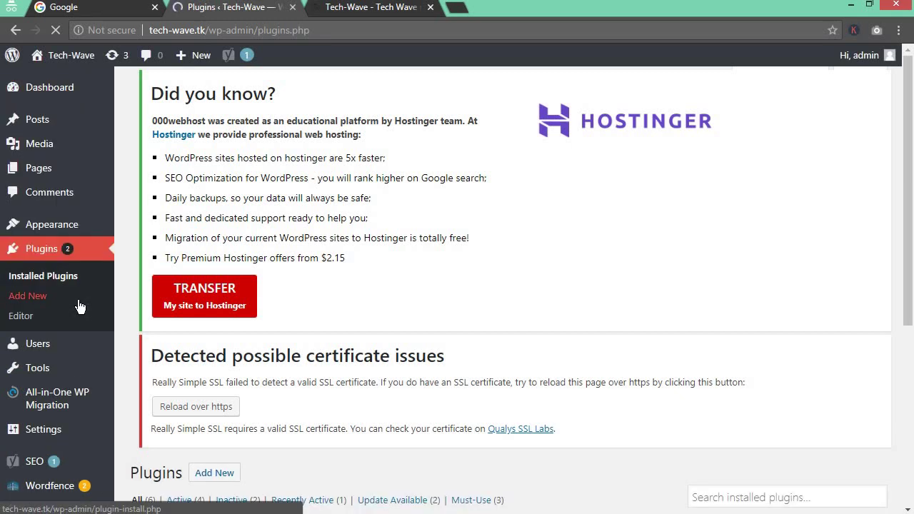
{"action": "scroll", "coordinate": [305, 305], "scroll_direction": "down", "scroll_amount": 1}
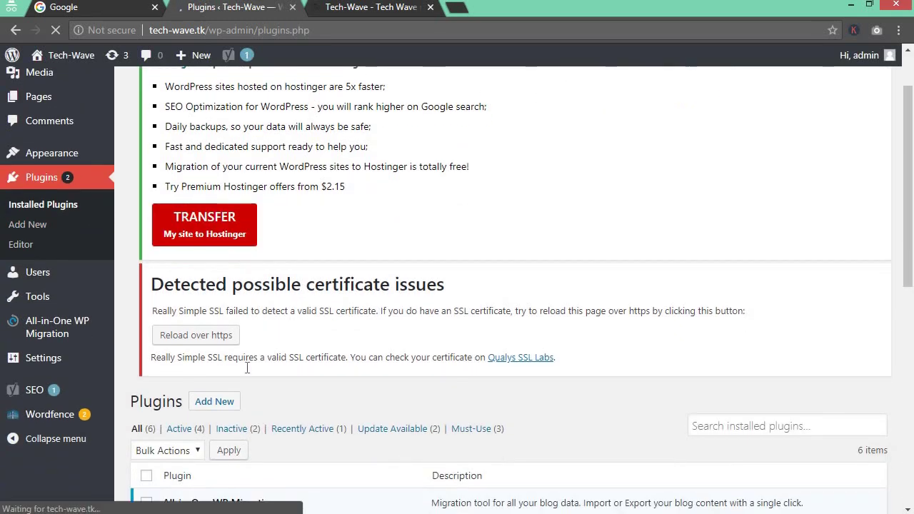
{"action": "left_click", "coordinate": [219, 404]}
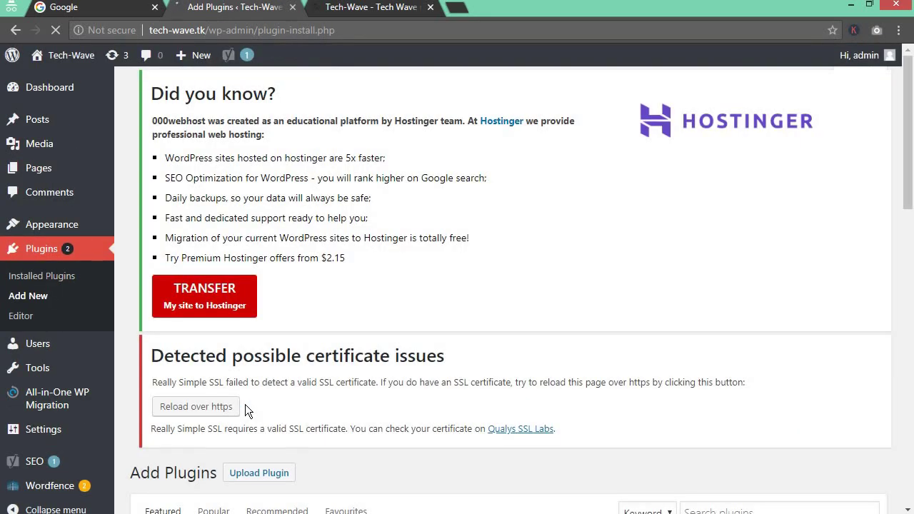
{"action": "scroll", "coordinate": [244, 411], "scroll_direction": "down", "scroll_amount": 1}
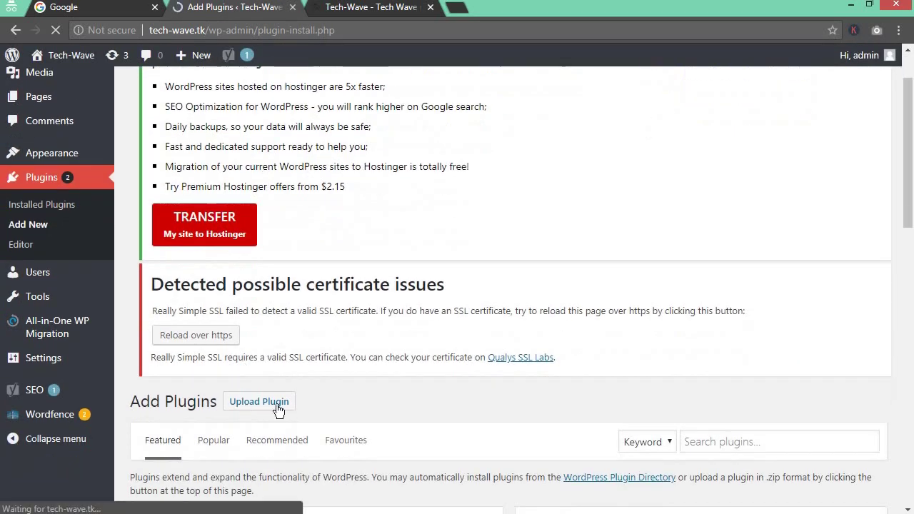
{"action": "scroll", "coordinate": [244, 404], "scroll_direction": "down", "scroll_amount": 2}
{"action": "right_click", "coordinate": [734, 301]}
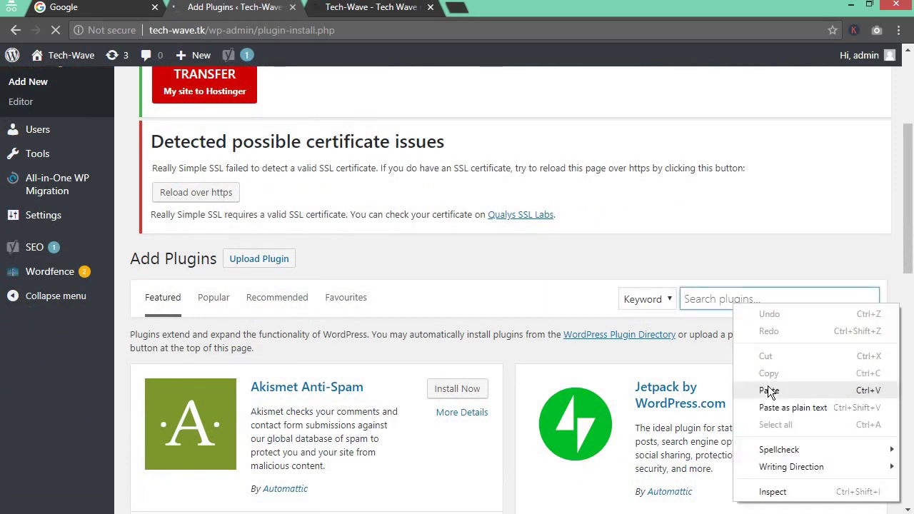
{"action": "left_click", "coordinate": [768, 389]}
{"action": "key", "text": "ctrl+a"}
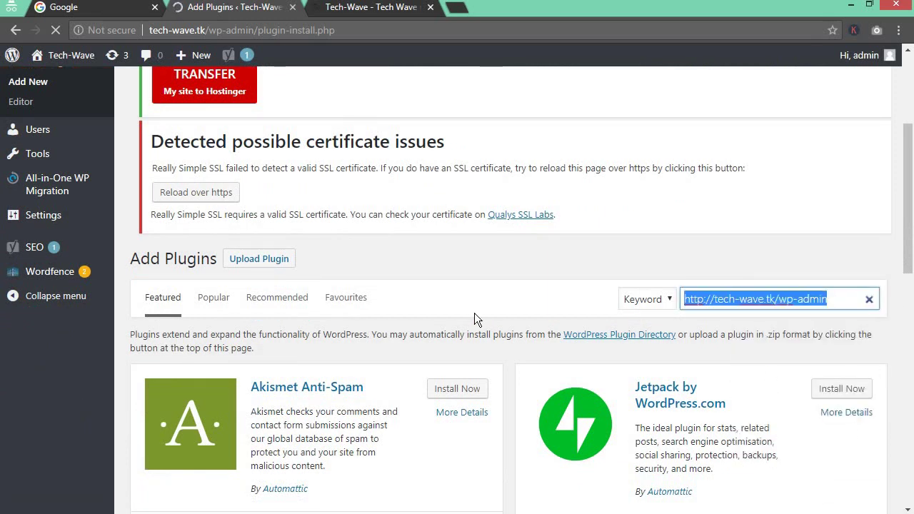
{"action": "key", "text": "BackSpace"}
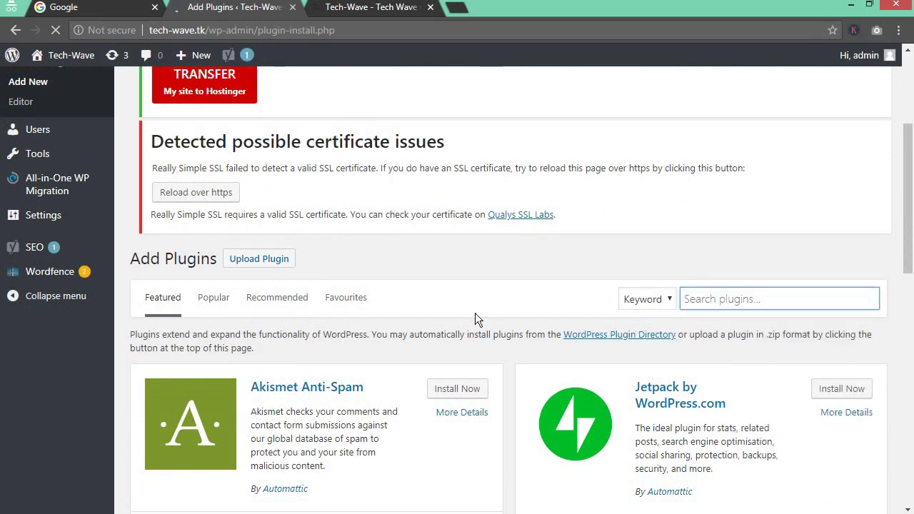
Search the plugin directory for "add custom css" and activate the WP Add Custom CSS plugin
{"action": "type", "text": "add custon "}
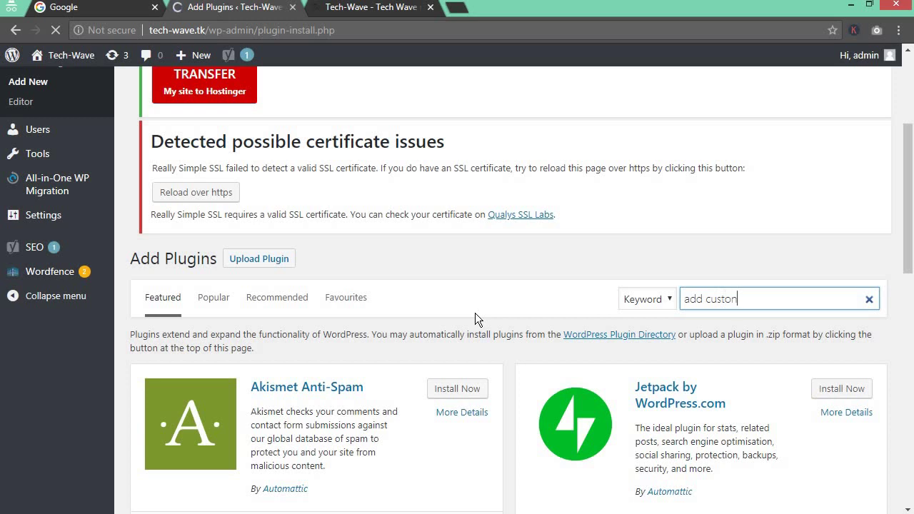
{"action": "type", "text": ", "}
{"action": "type", "text": "css"}
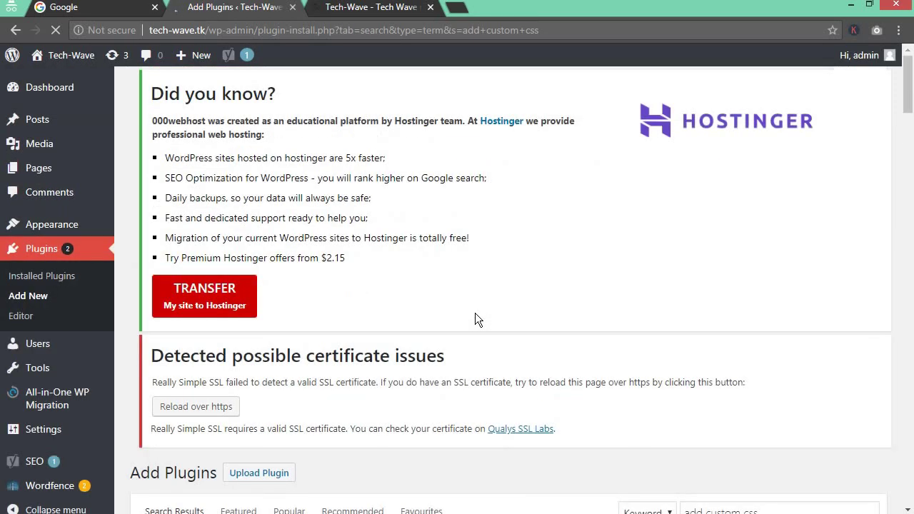
{"action": "scroll", "coordinate": [469, 277], "scroll_direction": "down", "scroll_amount": 4}
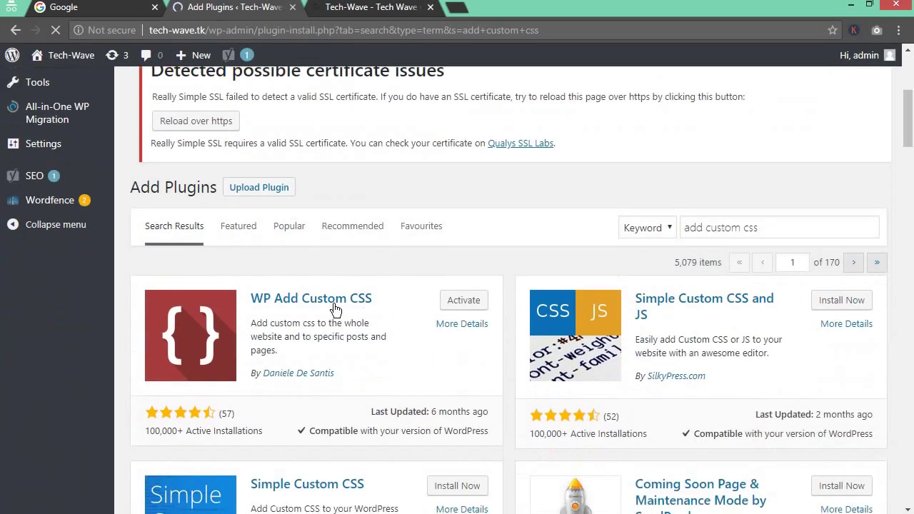
{"action": "left_click", "coordinate": [462, 305]}
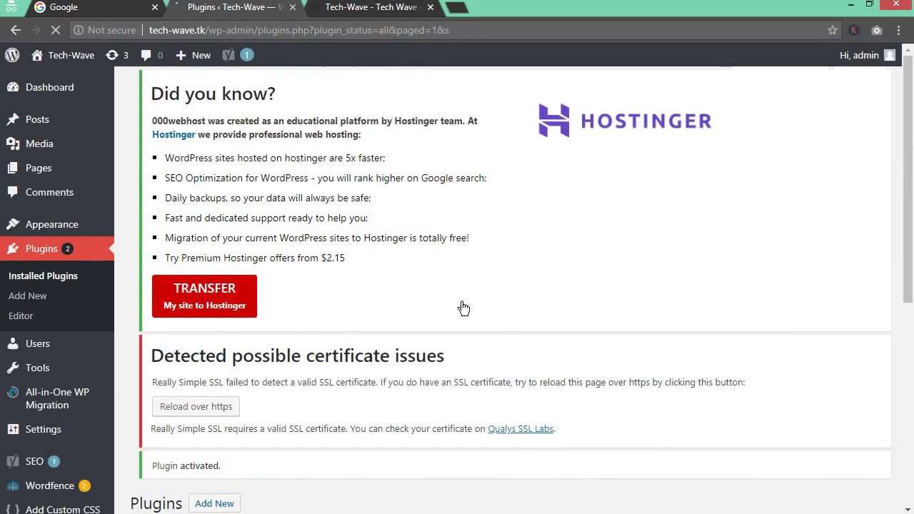
Locate WP Add Custom CSS among the installed plugins and open its Add Custom CSS settings page
{"action": "scroll", "coordinate": [479, 295], "scroll_direction": "down", "scroll_amount": 1}
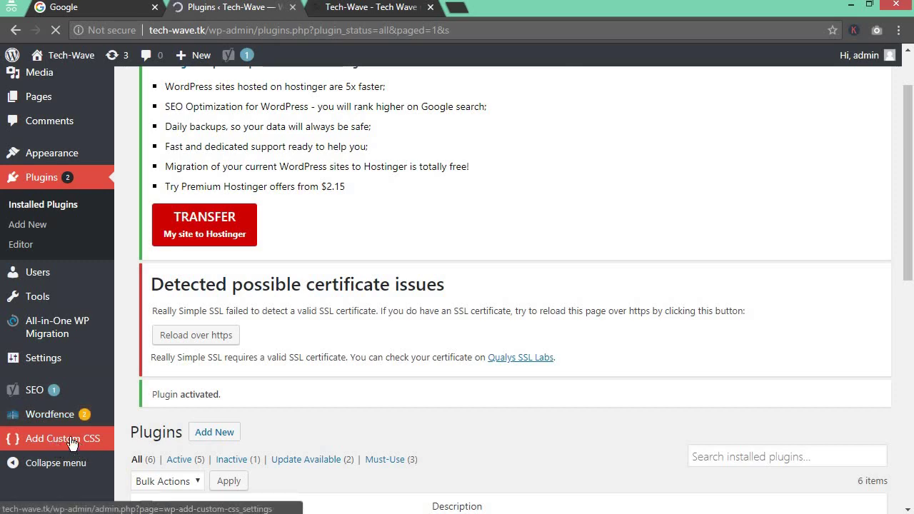
{"action": "scroll", "coordinate": [286, 389], "scroll_direction": "down", "scroll_amount": 3}
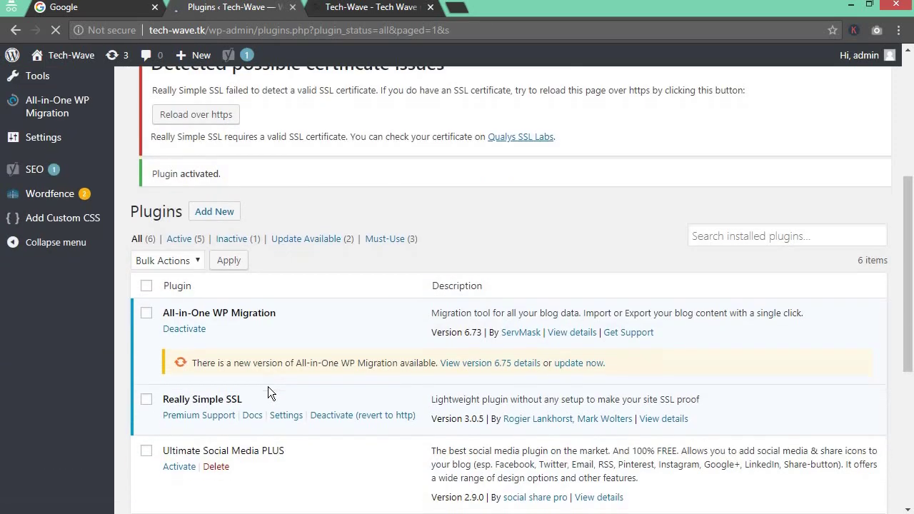
{"action": "scroll", "coordinate": [268, 386], "scroll_direction": "down", "scroll_amount": 4}
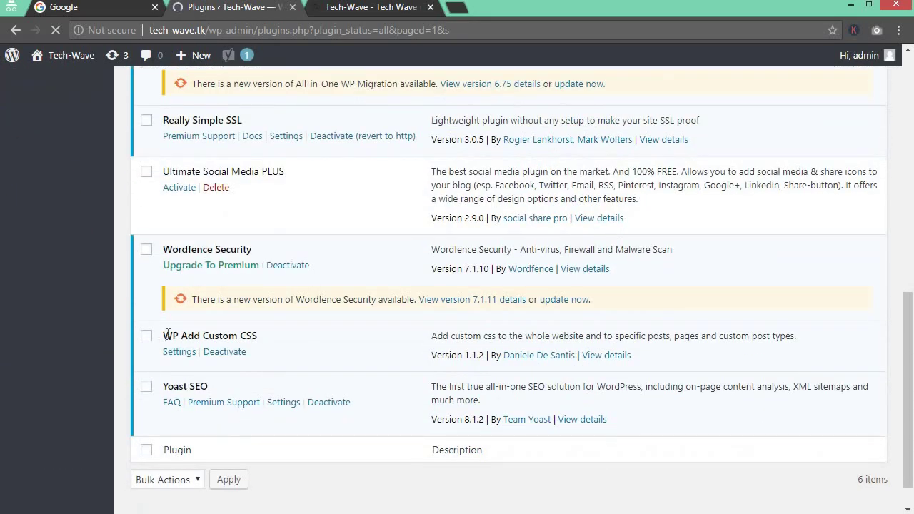
{"action": "left_click_drag", "start_coordinate": [163, 336], "coordinate": [260, 341]}
{"action": "scroll", "coordinate": [39, 325], "scroll_direction": "up", "scroll_amount": 3}
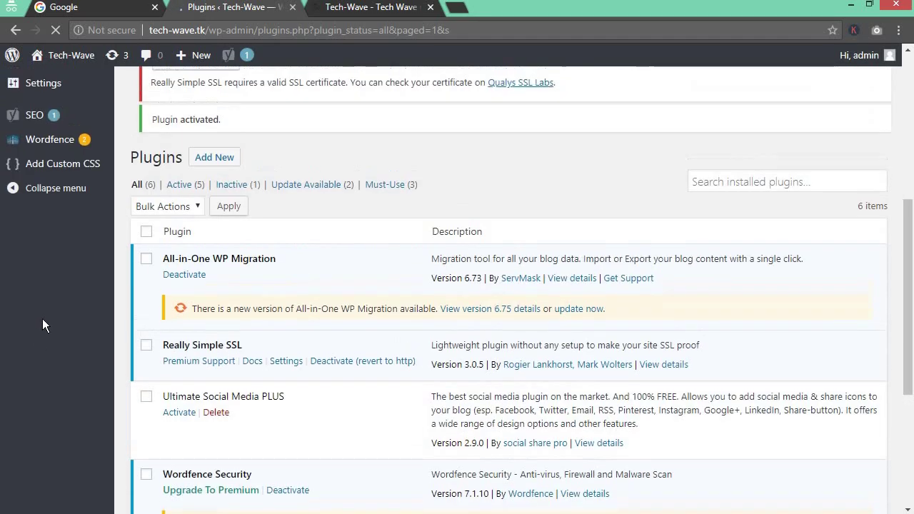
{"action": "scroll", "coordinate": [42, 326], "scroll_direction": "up", "scroll_amount": 3}
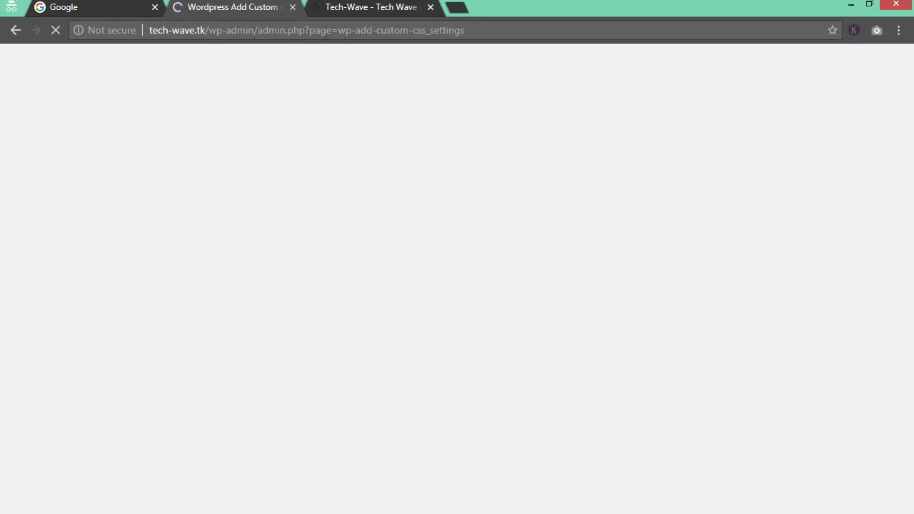
{"action": "left_click", "coordinate": [357, 9]}
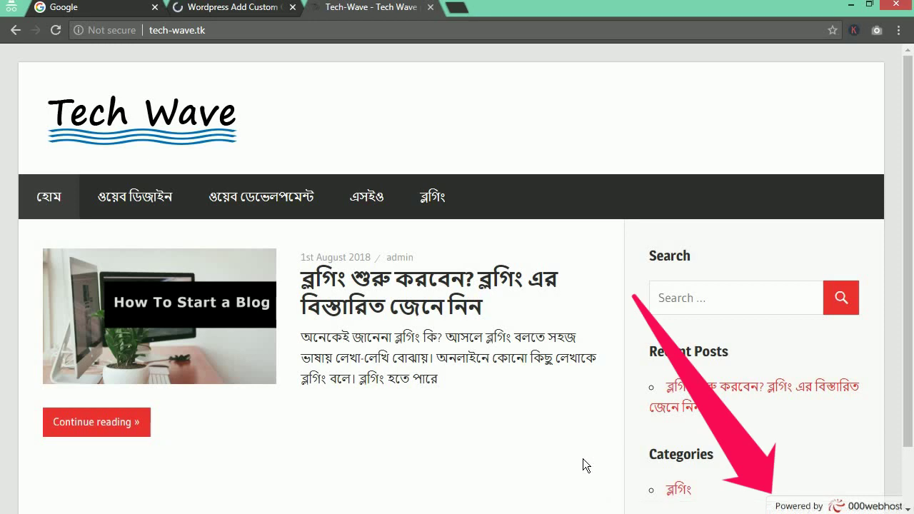
{"action": "left_click", "coordinate": [235, 9]}
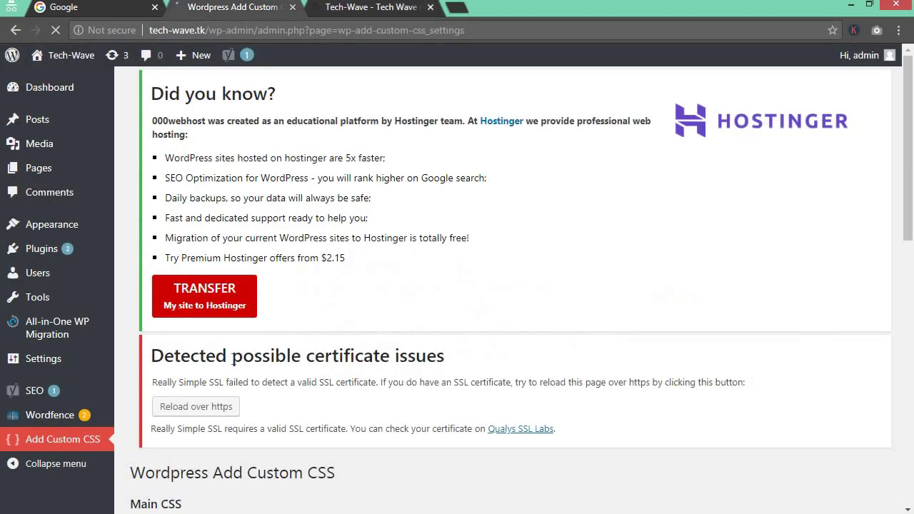
{"action": "scroll", "coordinate": [322, 350], "scroll_direction": "down", "scroll_amount": 2}
{"action": "scroll", "coordinate": [322, 349], "scroll_direction": "down", "scroll_amount": 3}
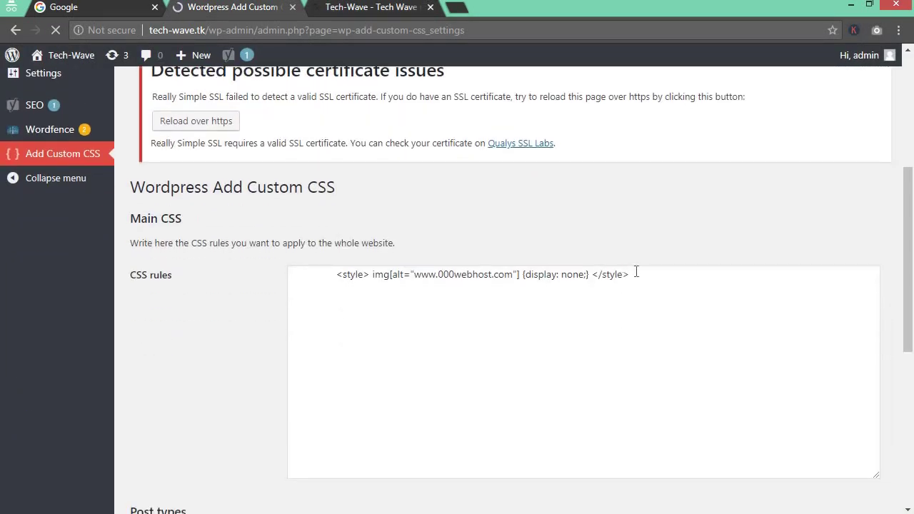
{"action": "left_click_drag", "start_coordinate": [635, 271], "coordinate": [312, 267]}
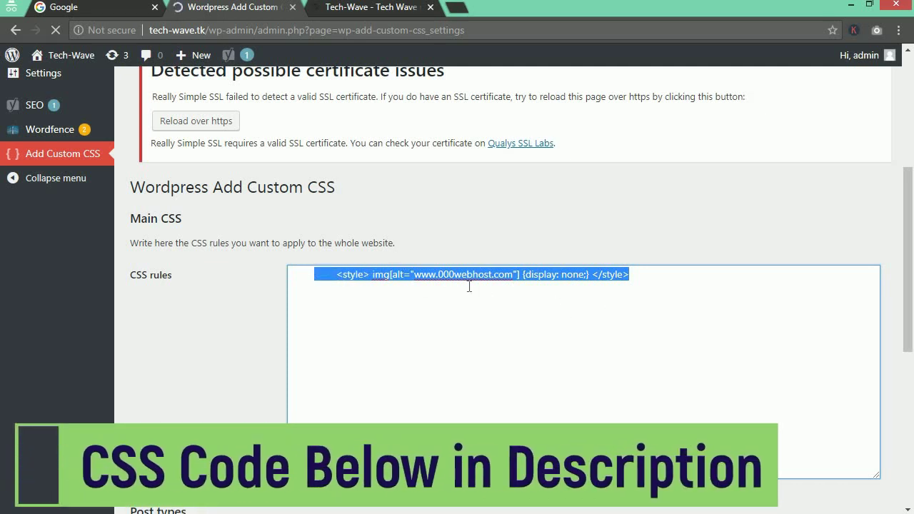
{"action": "left_click_drag", "start_coordinate": [631, 274], "coordinate": [318, 274]}
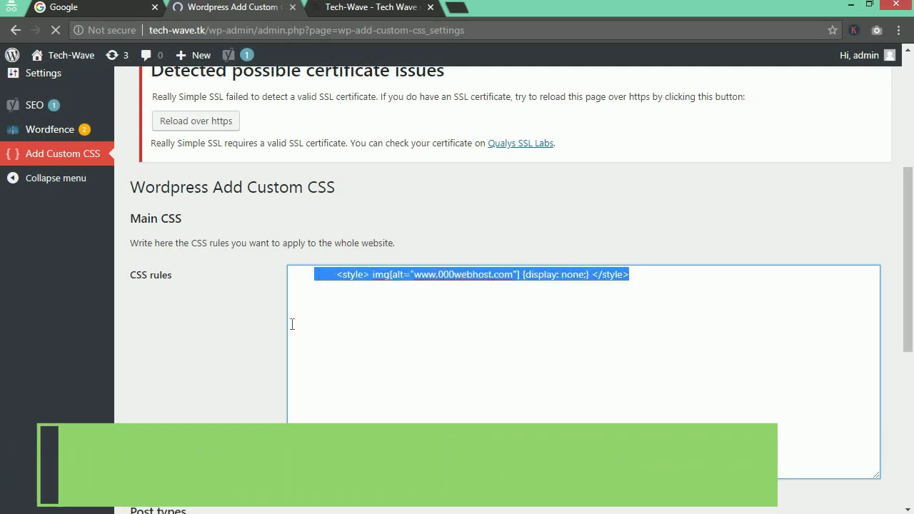
{"action": "scroll", "coordinate": [290, 322], "scroll_direction": "down", "scroll_amount": 5}
{"action": "left_click", "coordinate": [147, 402]}
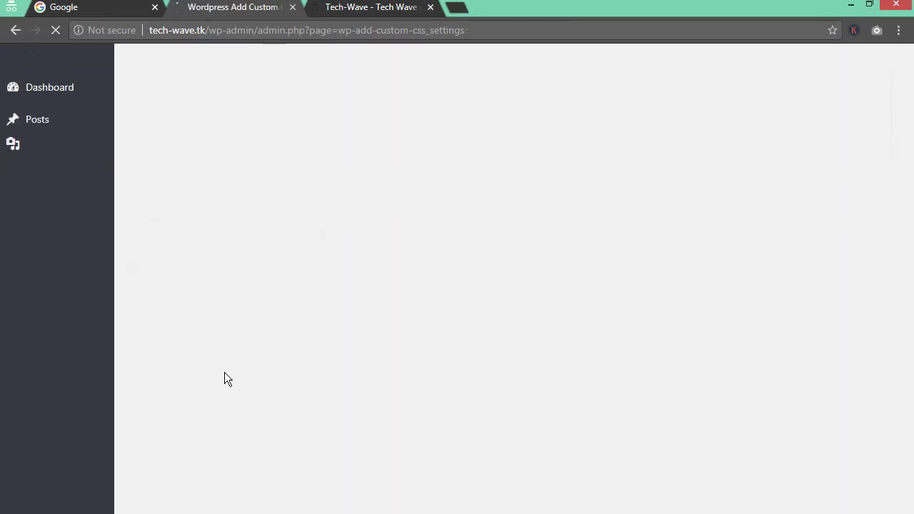
Review the saved main CSS rule and the advanced editor options on the Add Custom CSS settings page
{"action": "scroll", "coordinate": [326, 294], "scroll_direction": "down", "scroll_amount": 3}
{"action": "scroll", "coordinate": [326, 294], "scroll_direction": "down", "scroll_amount": 2}
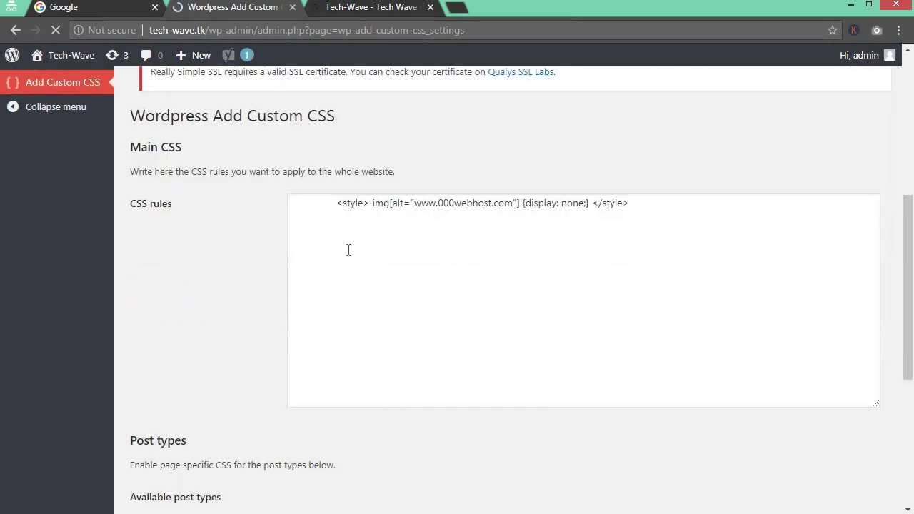
{"action": "scroll", "coordinate": [349, 243], "scroll_direction": "down", "scroll_amount": 3}
{"action": "scroll", "coordinate": [283, 332], "scroll_direction": "down", "scroll_amount": 1}
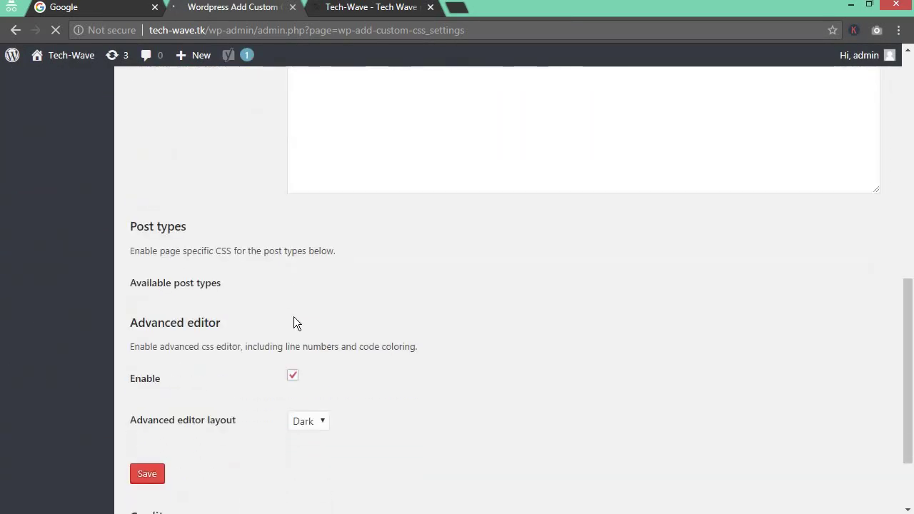
{"action": "scroll", "coordinate": [293, 316], "scroll_direction": "up", "scroll_amount": 5}
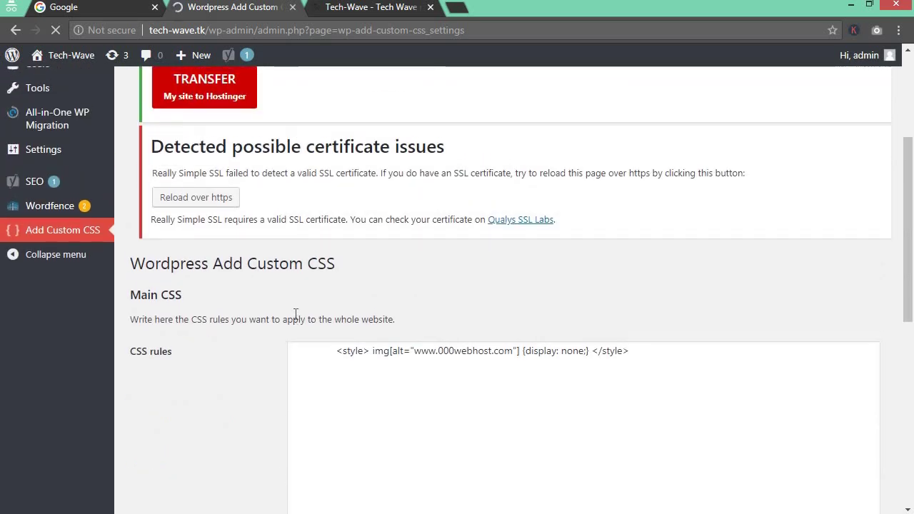
{"action": "scroll", "coordinate": [295, 314], "scroll_direction": "up", "scroll_amount": 3}
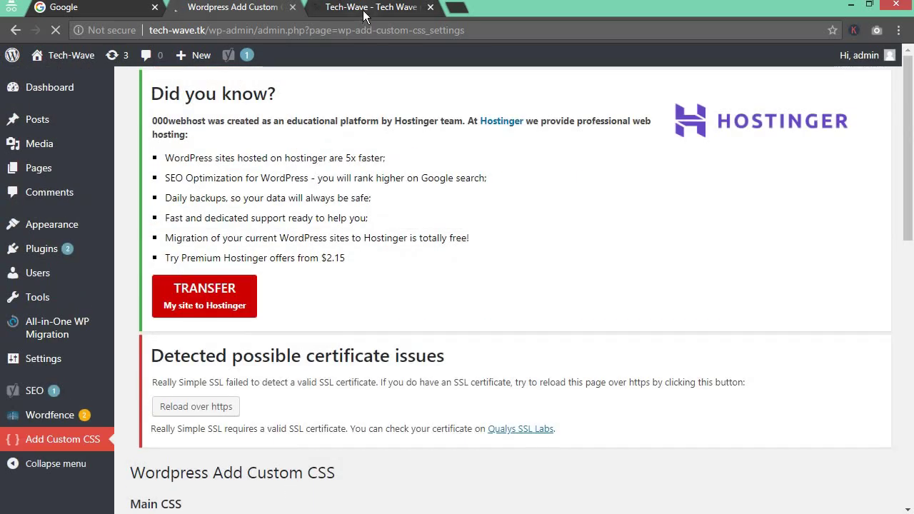
Check the live Tech Wave home page down to its footer for the 000webhost badge
{"action": "left_click", "coordinate": [363, 9]}
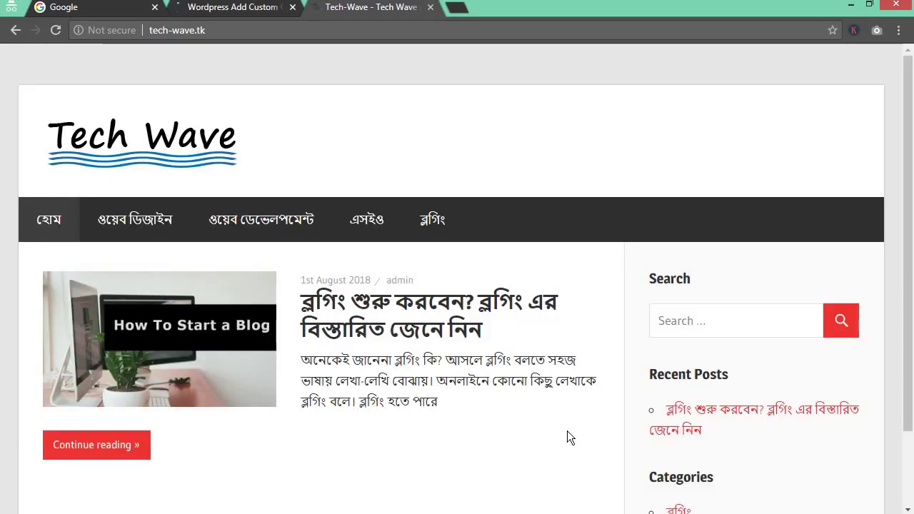
{"action": "left_click_drag", "start_coordinate": [911, 304], "coordinate": [912, 368]}
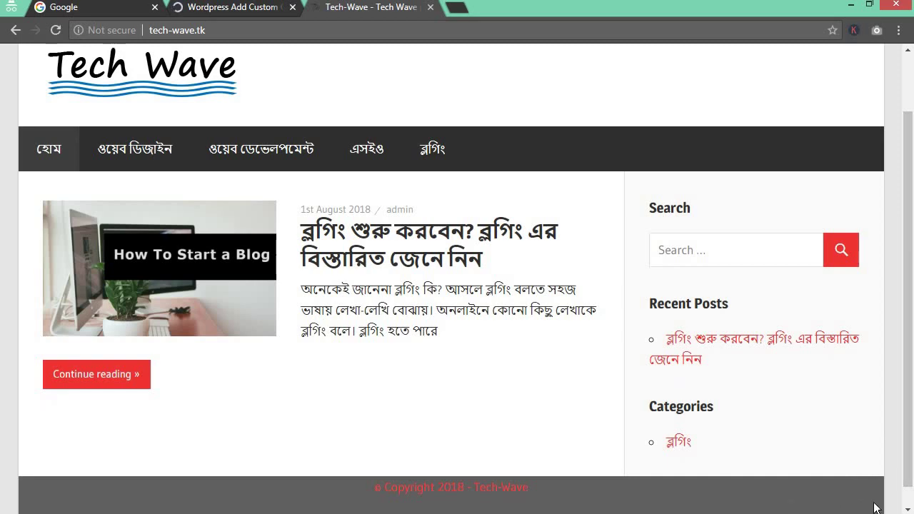
{"action": "scroll", "coordinate": [548, 393], "scroll_direction": "up", "scroll_amount": 1}
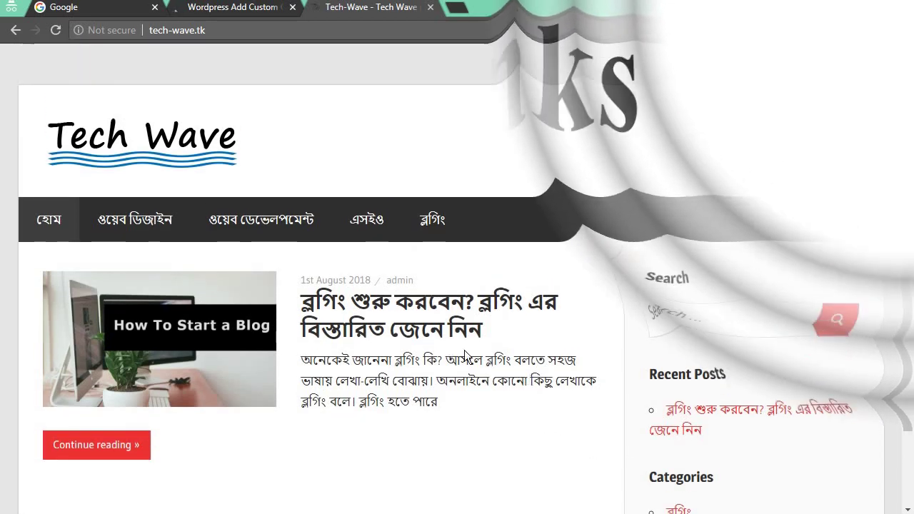